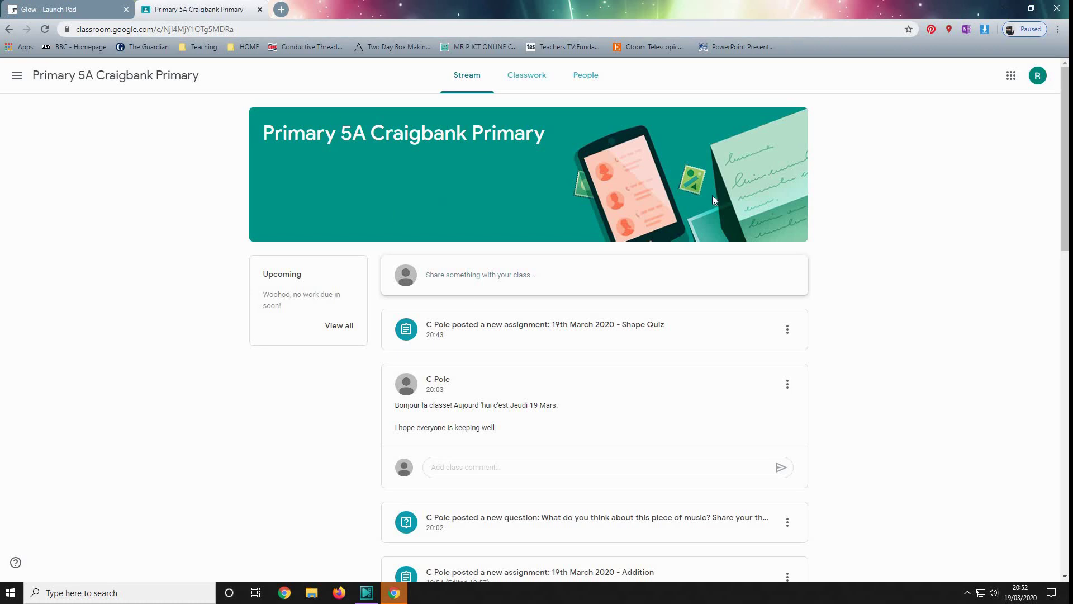
# Step: Open the 19th March 2020 - Addition assignment page from the Classwork list
pyautogui.click(480, 81)
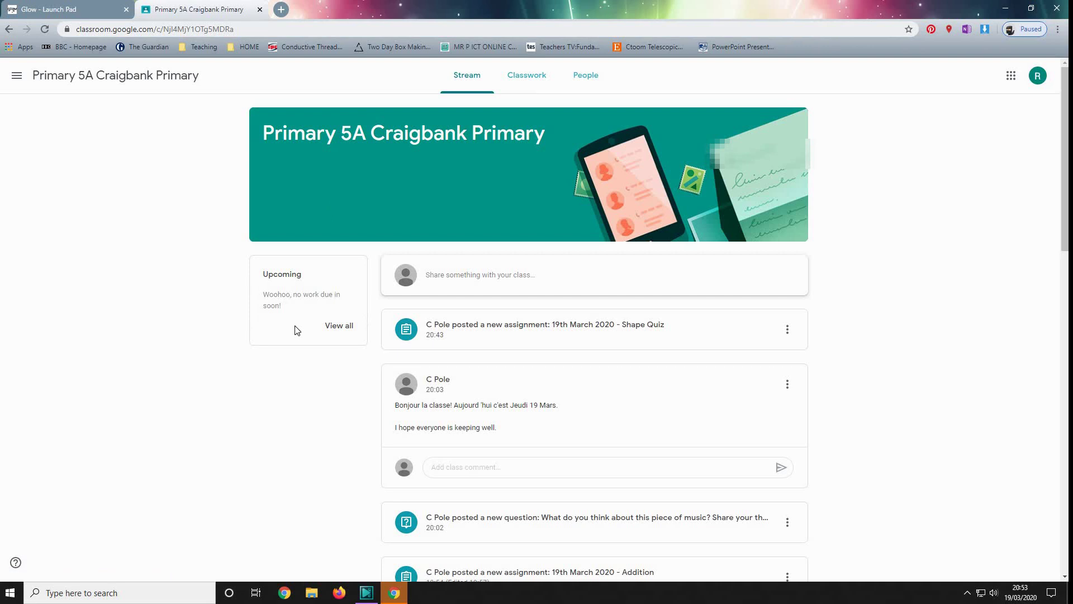
pyautogui.click(520, 81)
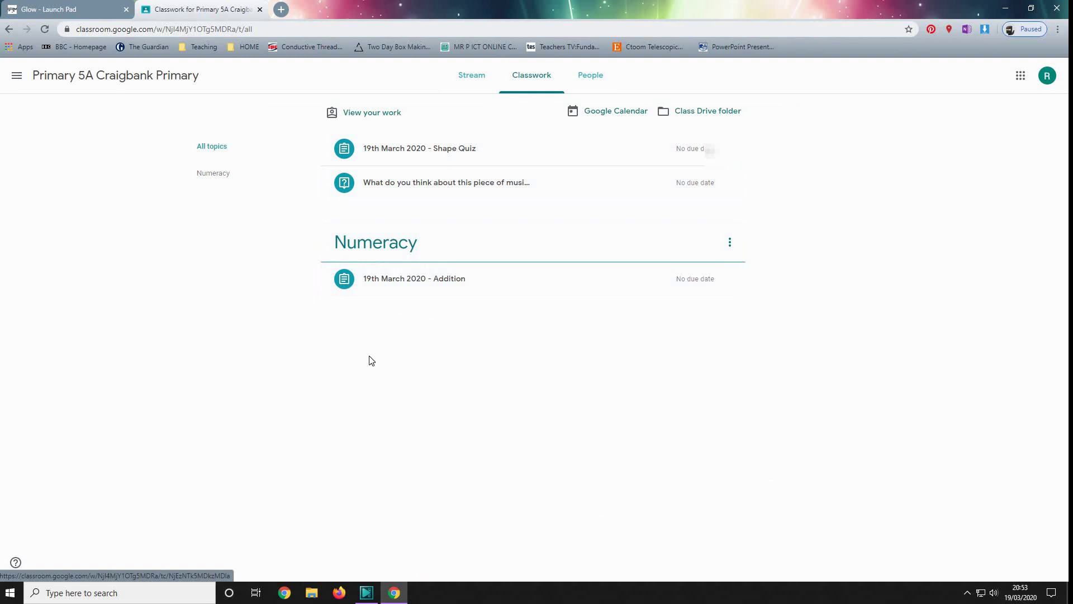
pyautogui.click(346, 283)
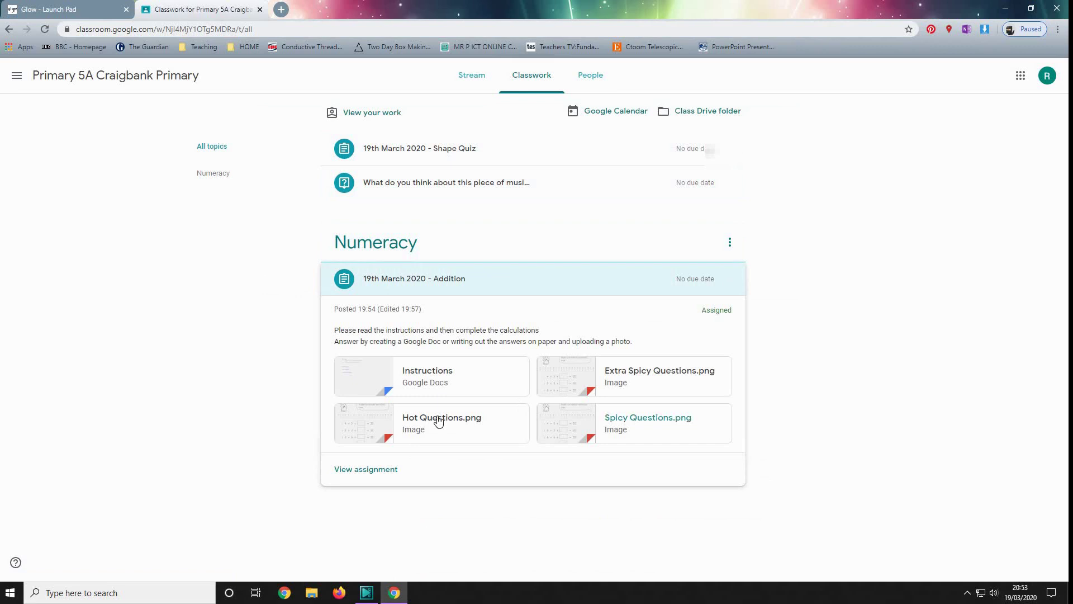
pyautogui.click(378, 473)
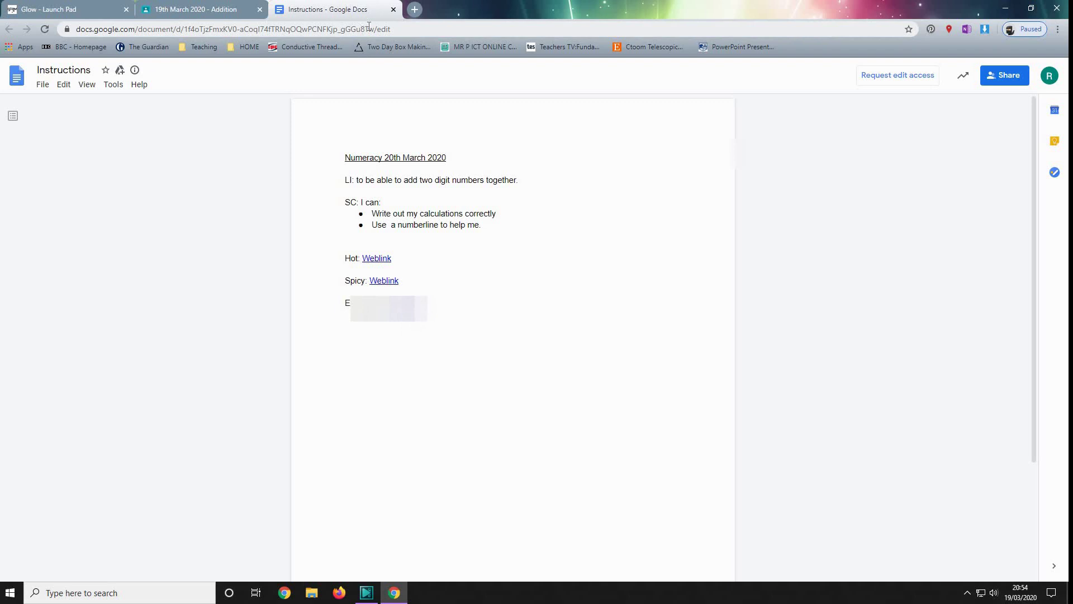
# Step: Read the Numeracy Instructions doc alongside the assignment page, ending back on the assignment
pyautogui.click(200, 10)
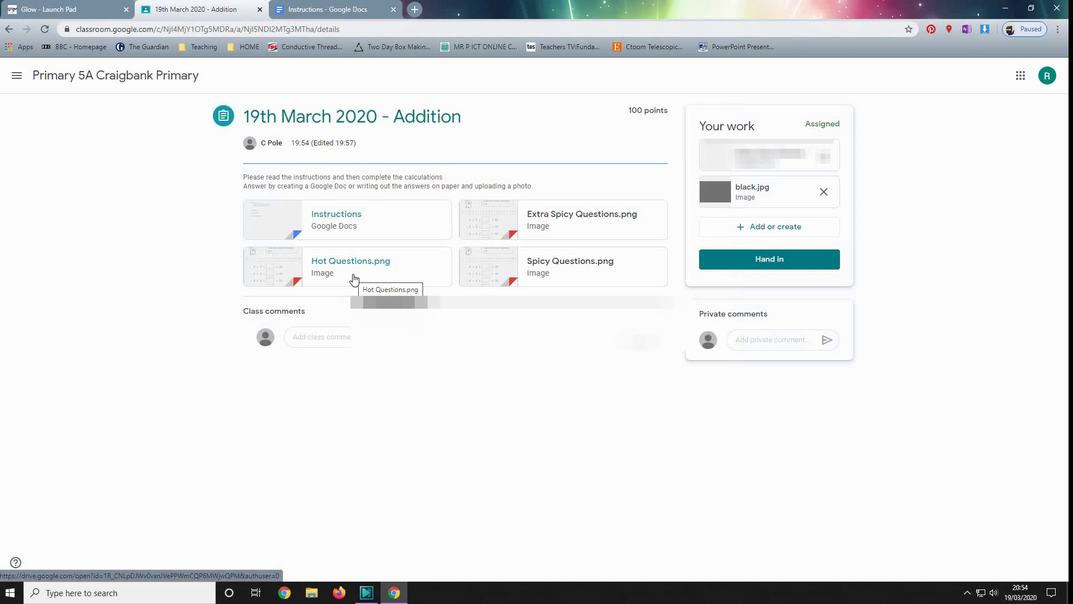
pyautogui.click(329, 13)
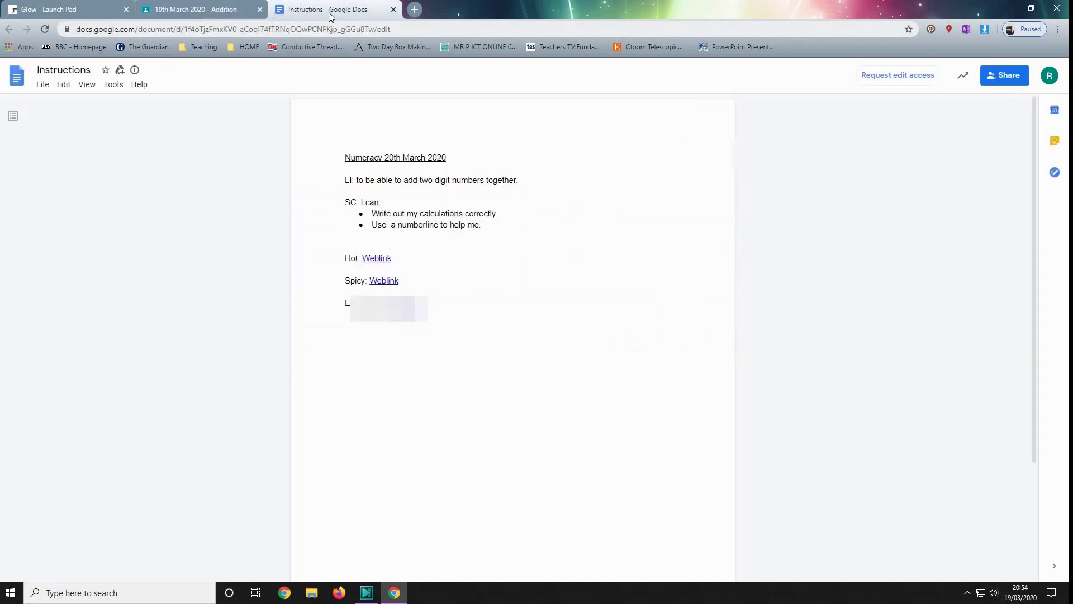
pyautogui.click(254, 9)
pyautogui.click(336, 9)
pyautogui.click(255, 9)
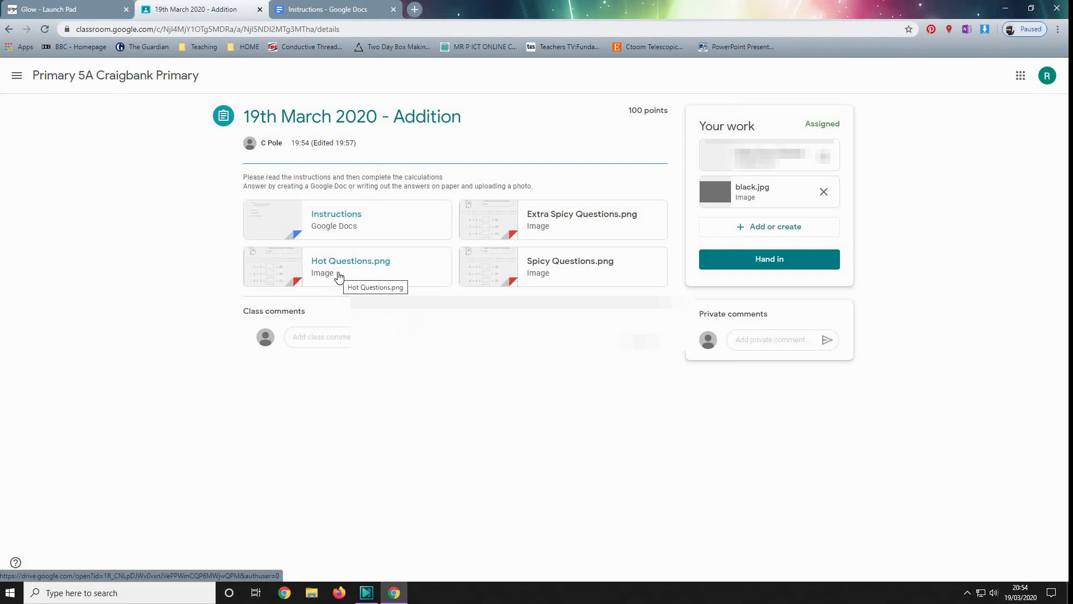
# Step: Preview Extra Spicy Questions.png, then remove black.jpg and the other attachment from Your work
pyautogui.click(587, 218)
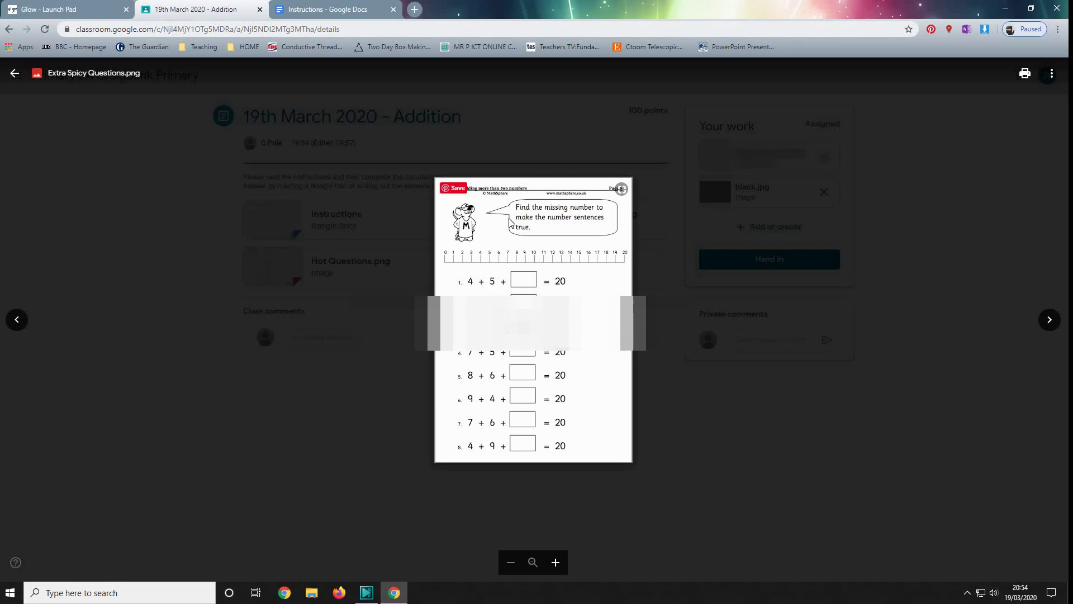
pyautogui.click(13, 76)
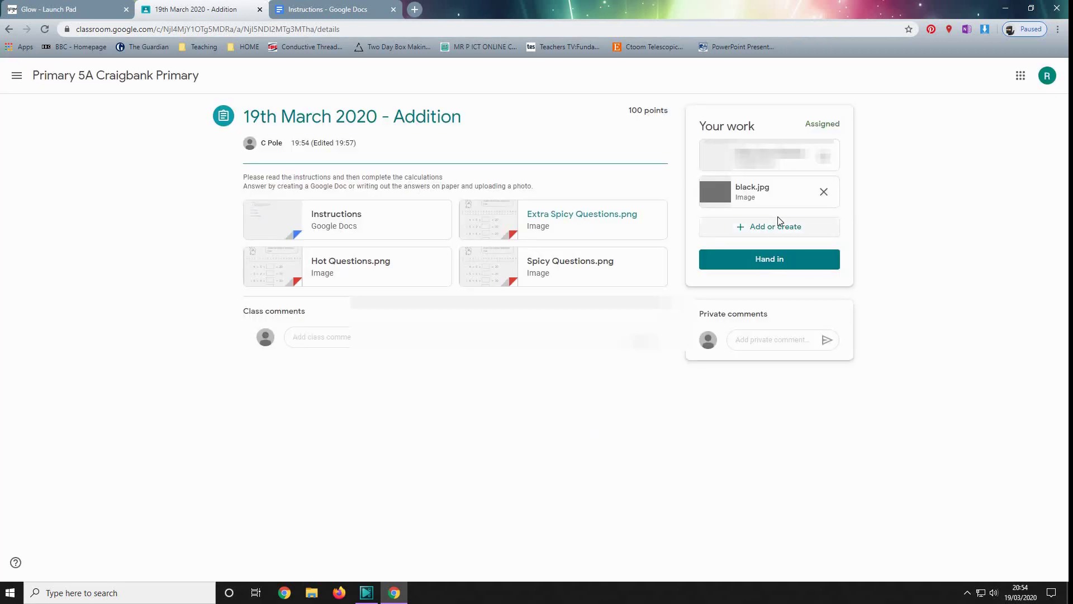
pyautogui.click(824, 157)
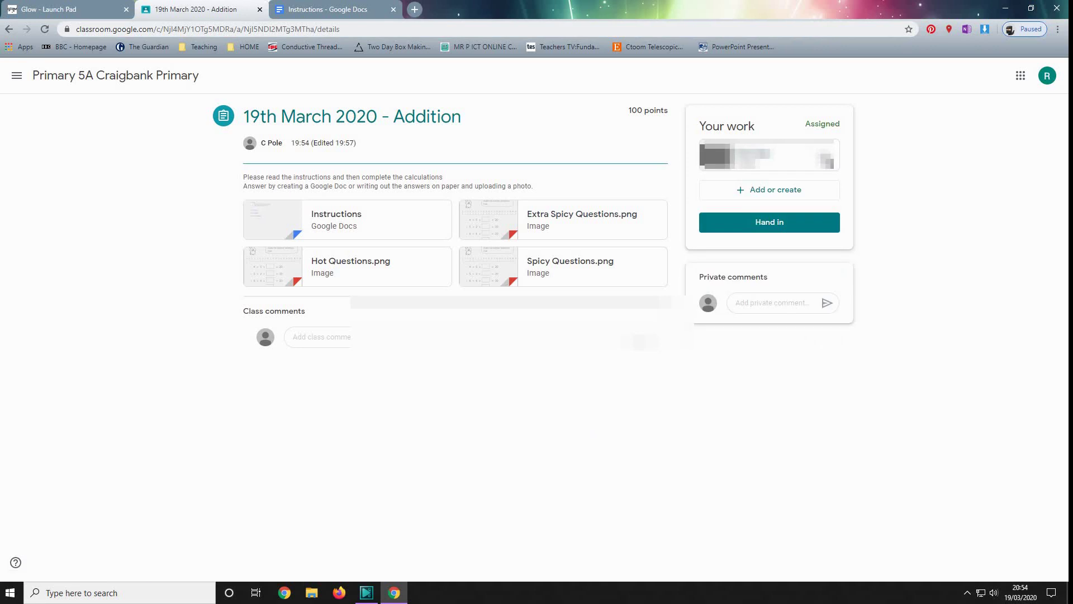
pyautogui.click(829, 163)
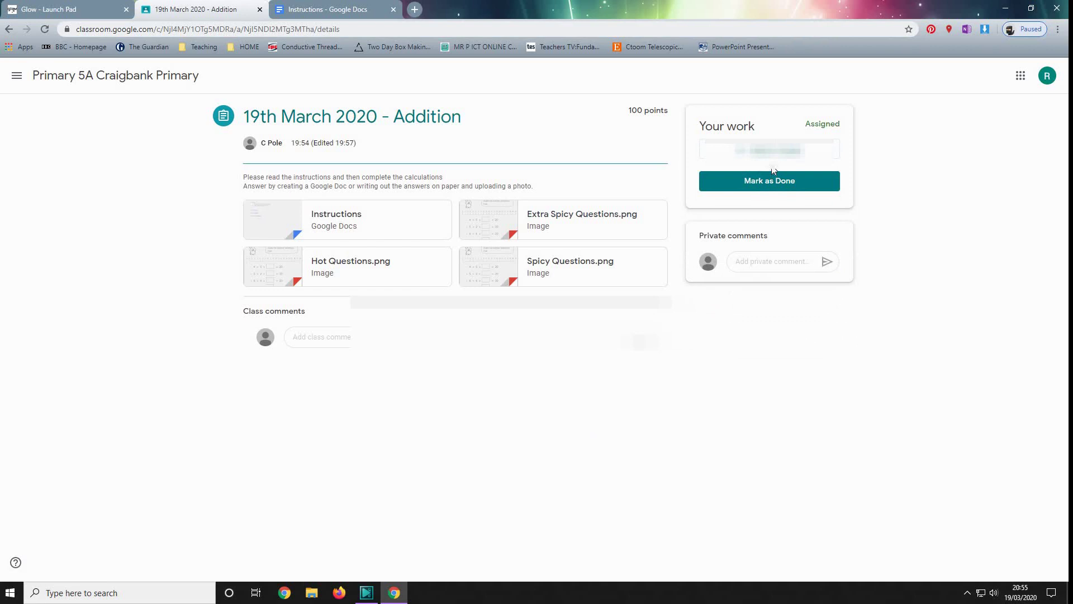
# Step: Attach a new Google Doc to Your work, always allowing Classroom pop-ups, and open it
pyautogui.click(732, 150)
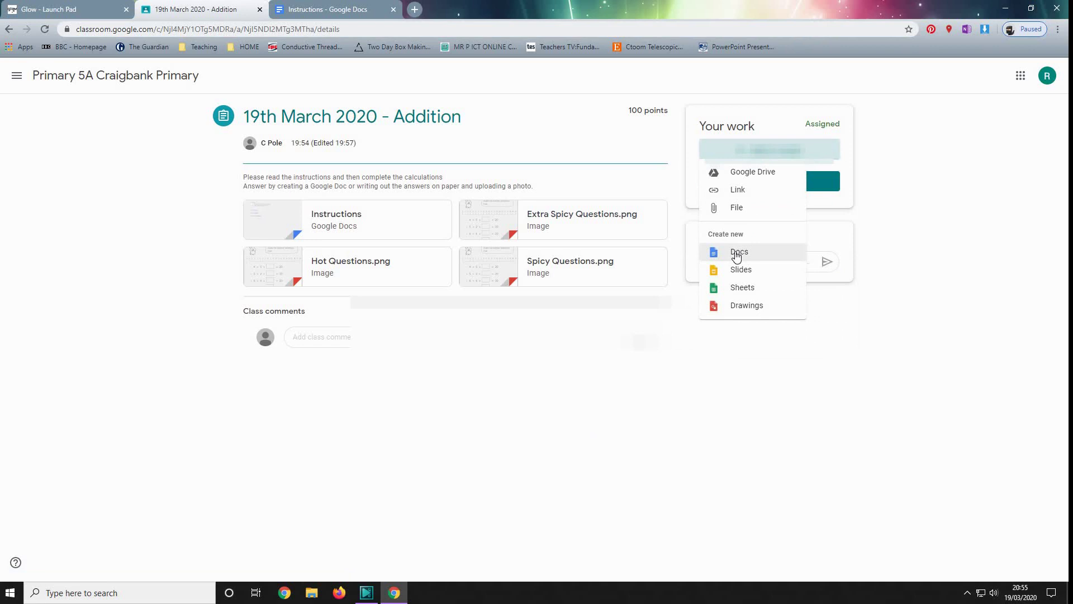
pyautogui.click(737, 253)
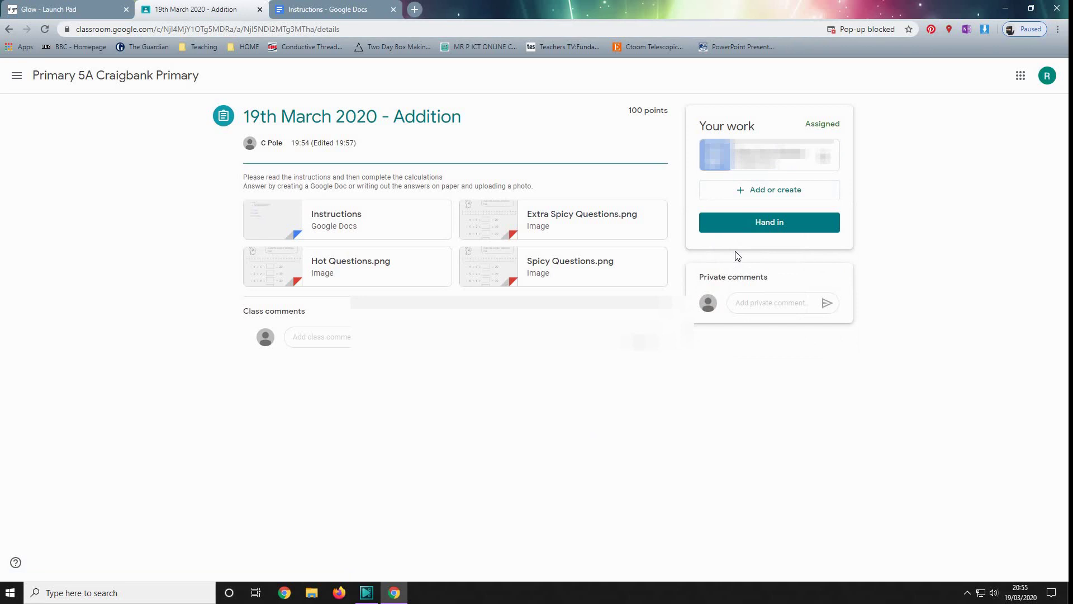
pyautogui.click(892, 29)
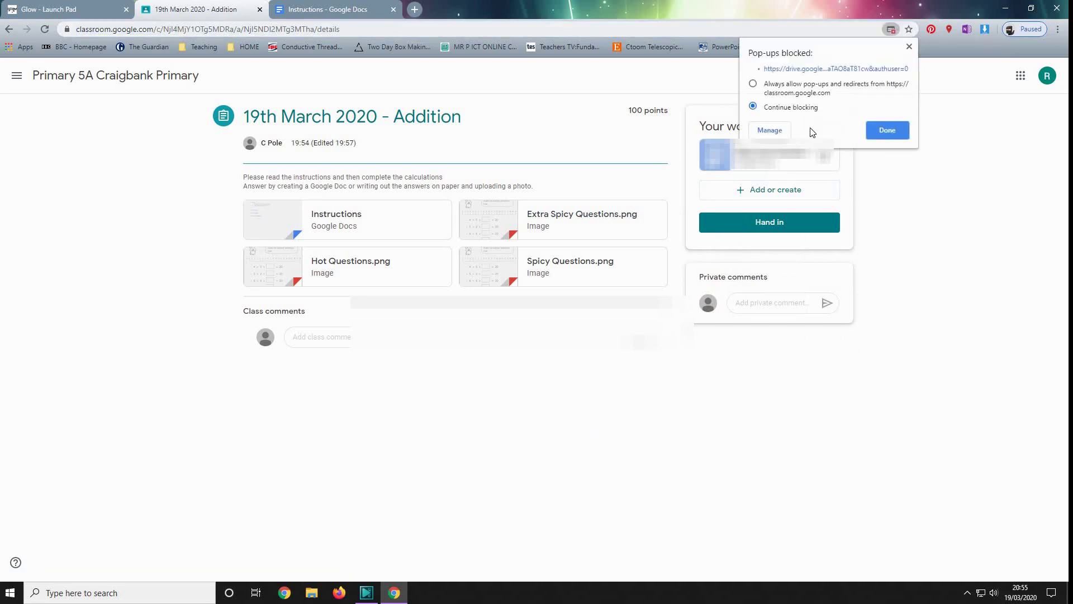
pyautogui.click(788, 87)
pyautogui.click(881, 132)
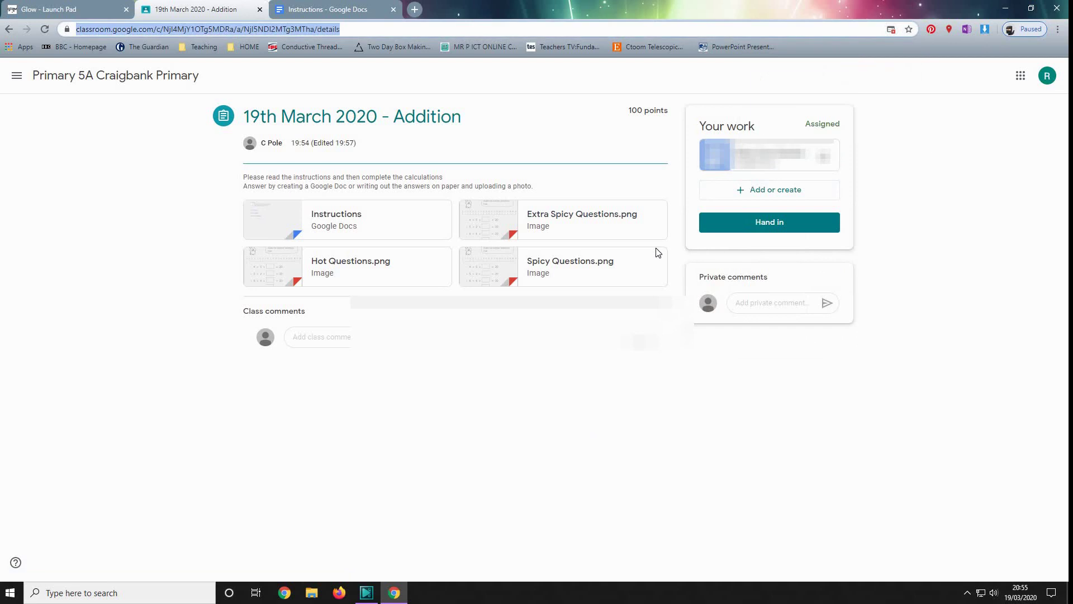
pyautogui.click(751, 162)
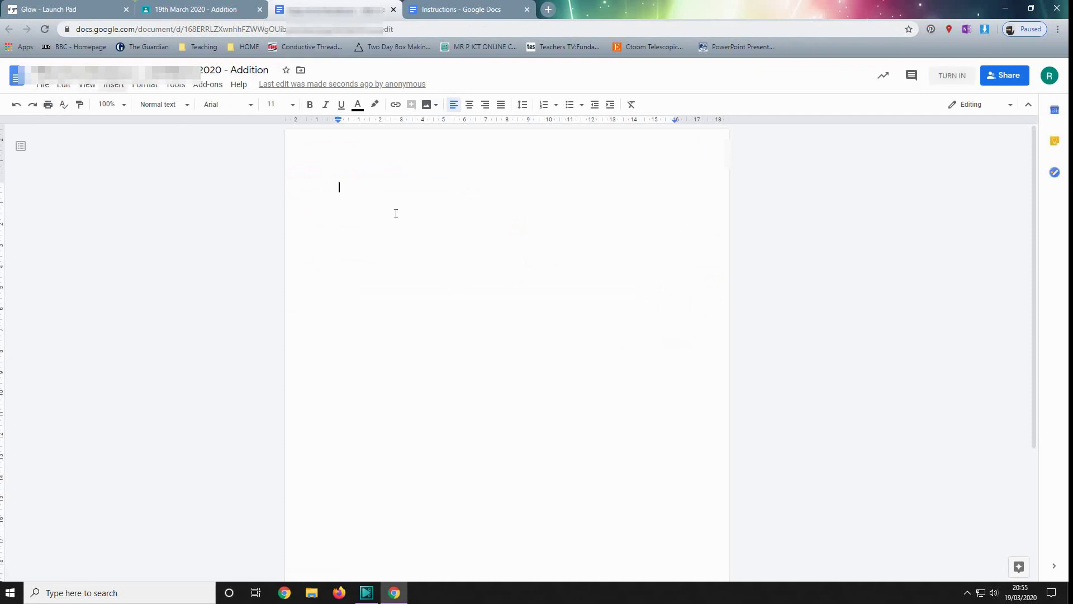
# Step: Check the worksheet questions and enter answers 11 and 13 as a numbered list
pyautogui.click(226, 11)
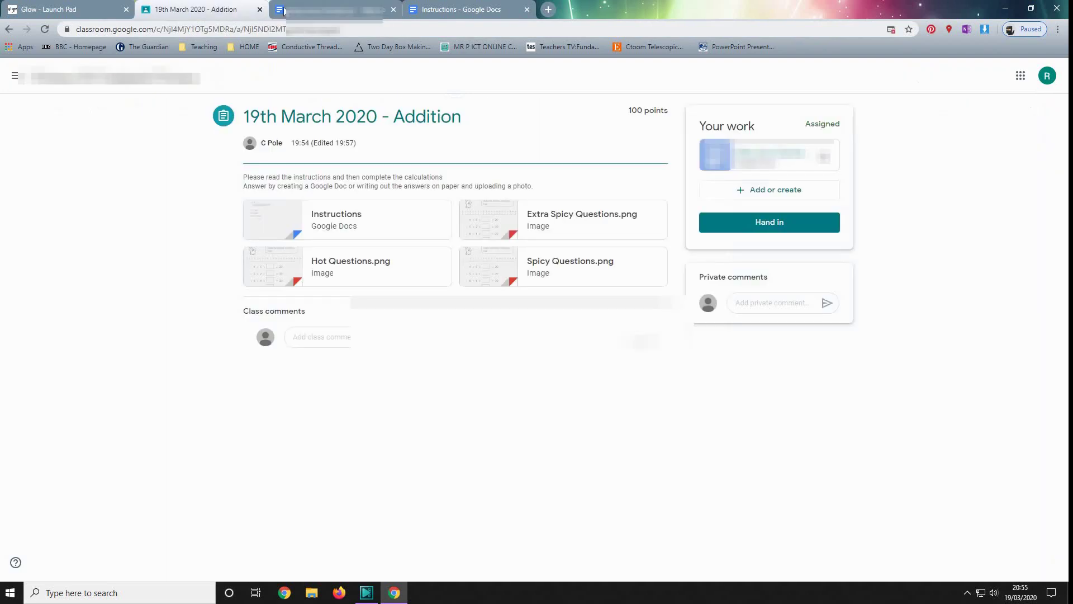
pyautogui.click(541, 225)
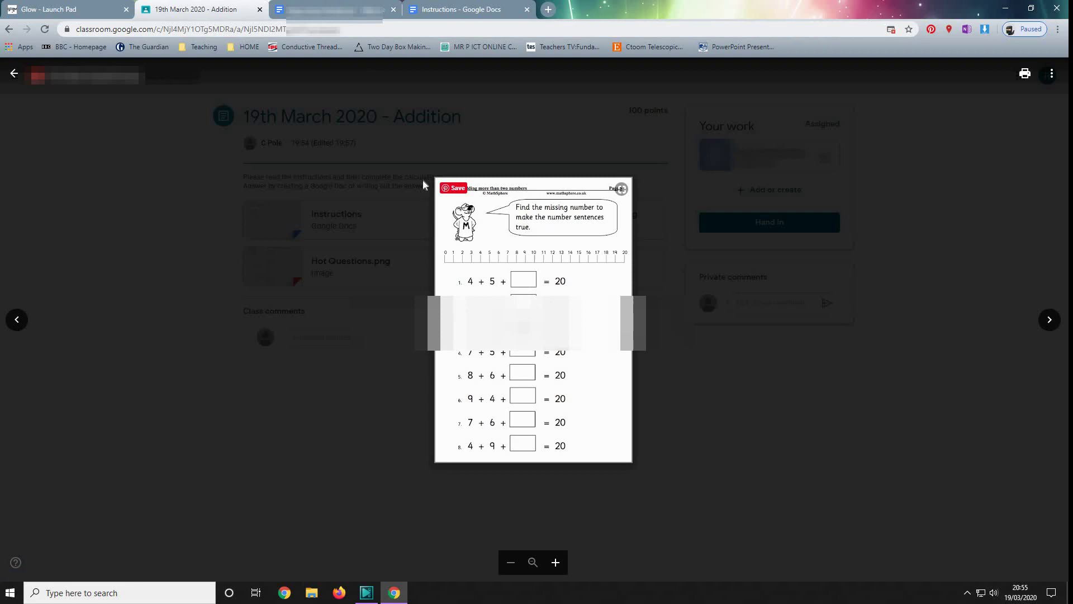
pyautogui.click(336, 10)
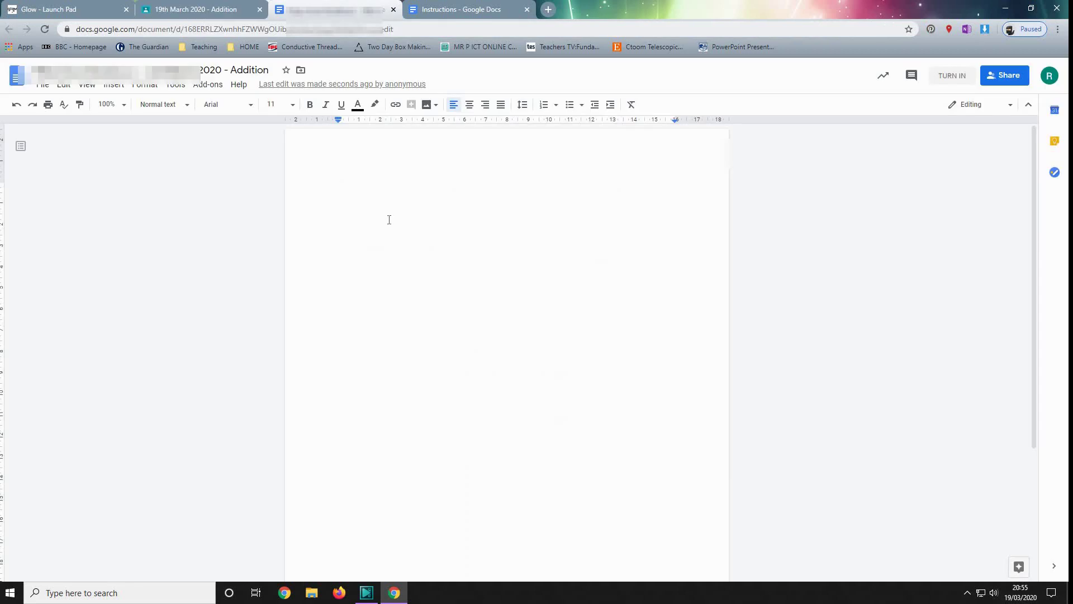
pyautogui.write('1. 1')
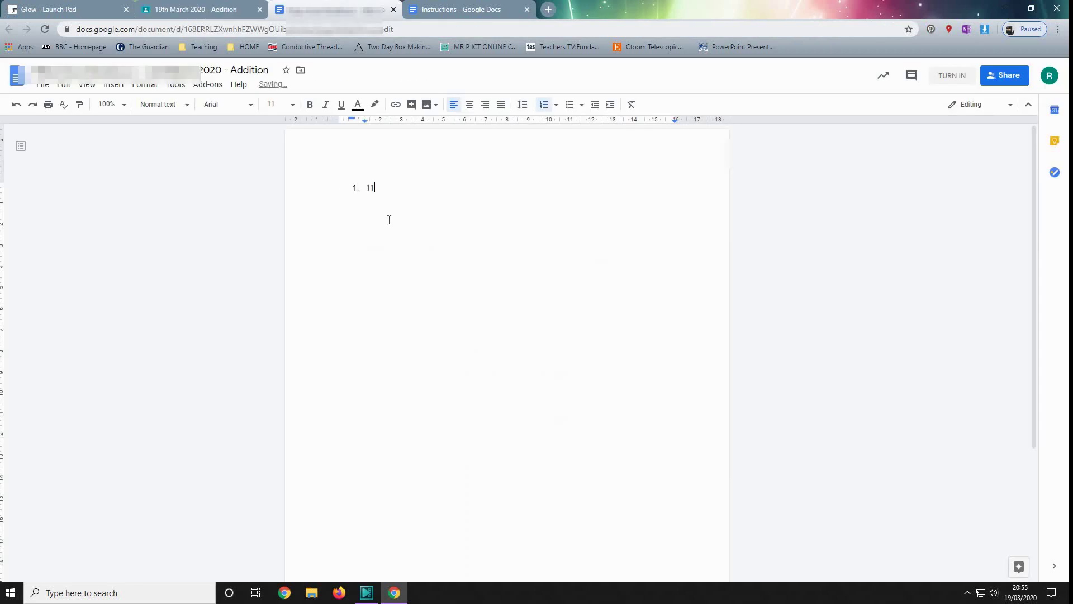
pyautogui.write('1')
pyautogui.press('Return')
pyautogui.click(174, 16)
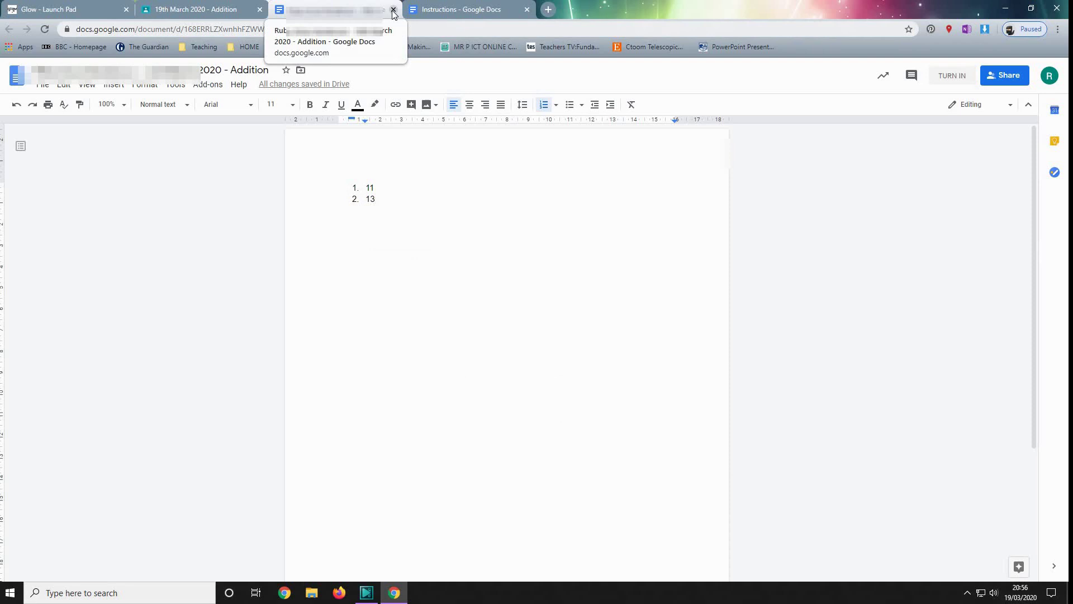
# Step: Close the answer document tab and the worksheet preview
pyautogui.click(392, 9)
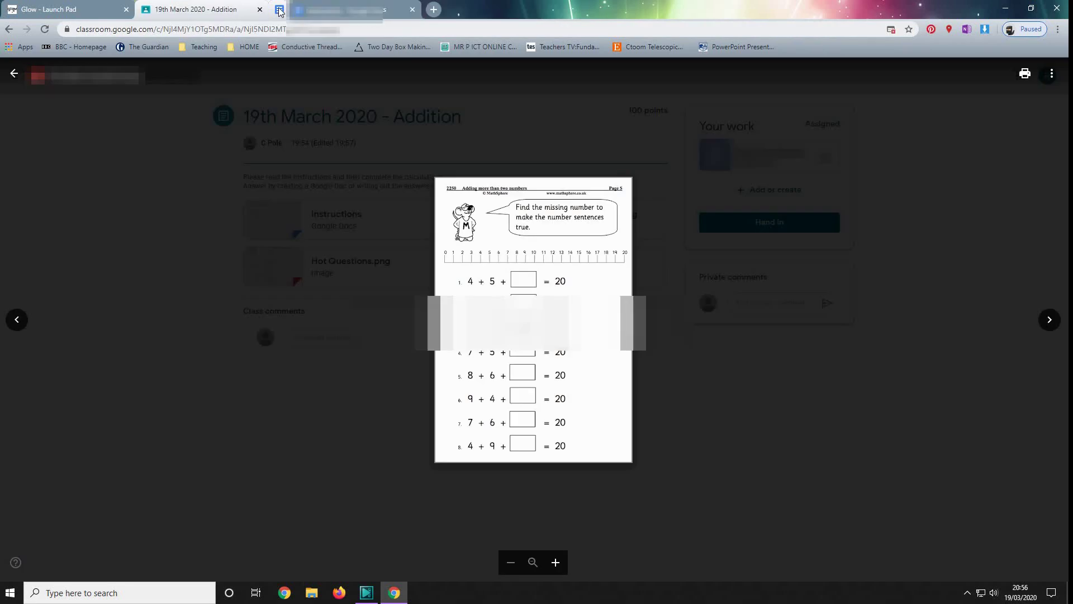
pyautogui.click(14, 73)
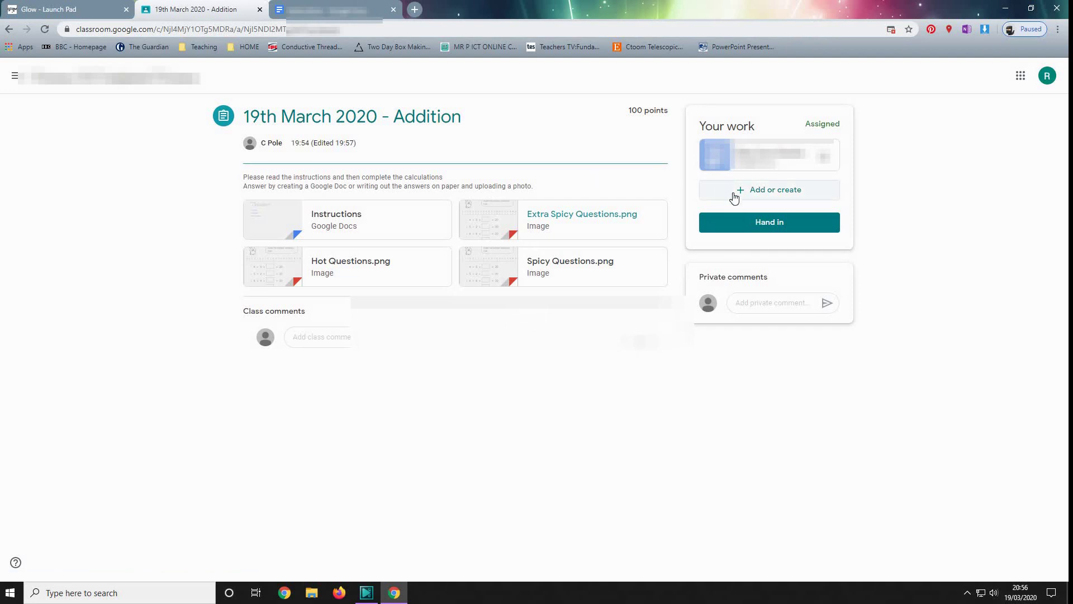
# Step: Pick black.jpg from the Desktop as a file to upload to Your work
pyautogui.click(771, 196)
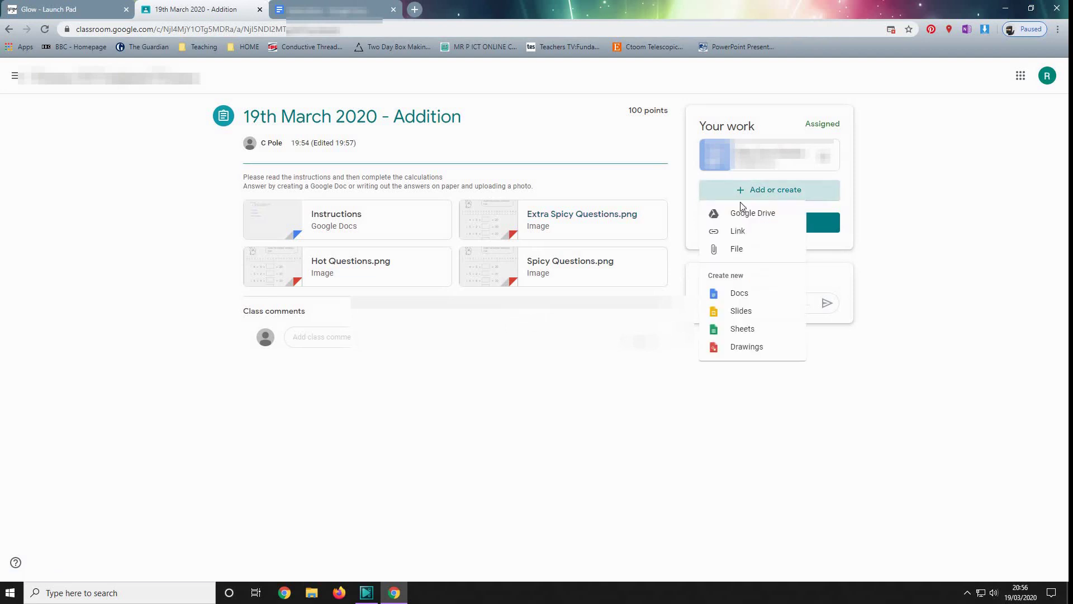
pyautogui.click(733, 252)
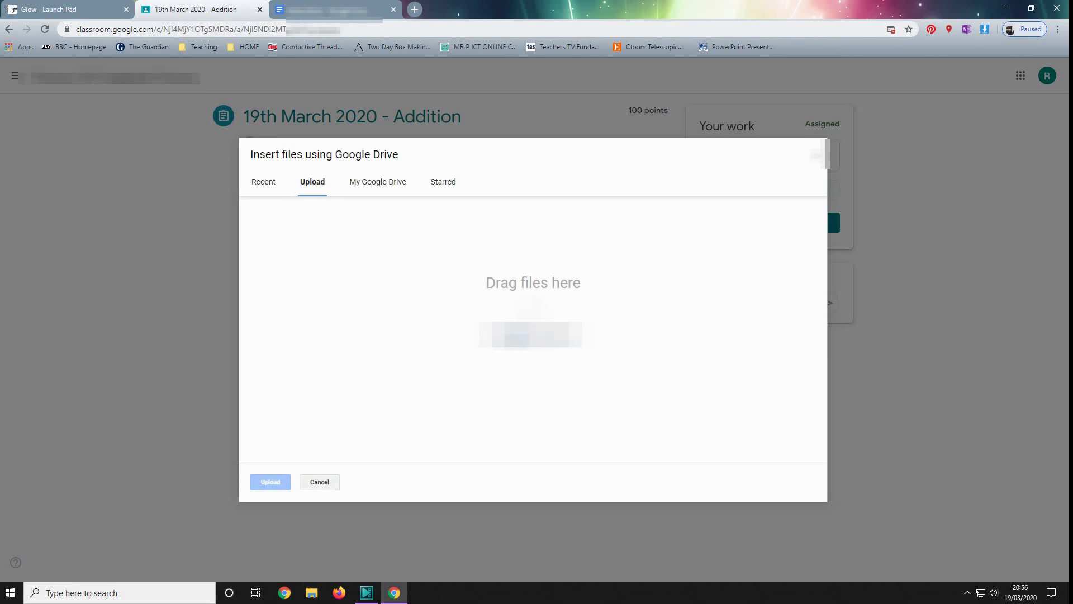
pyautogui.click(534, 334)
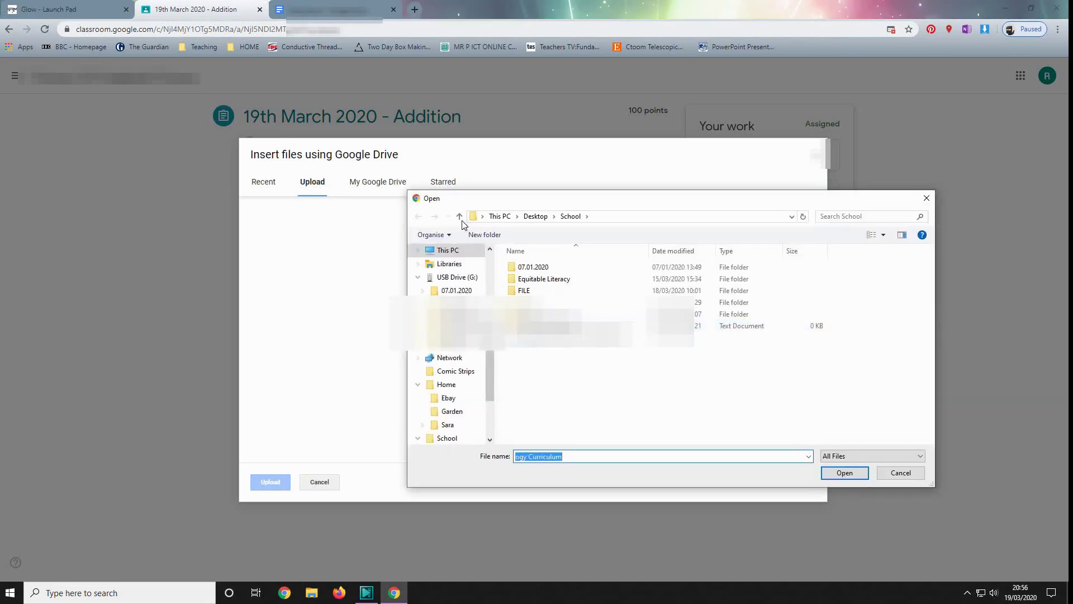
pyautogui.click(458, 216)
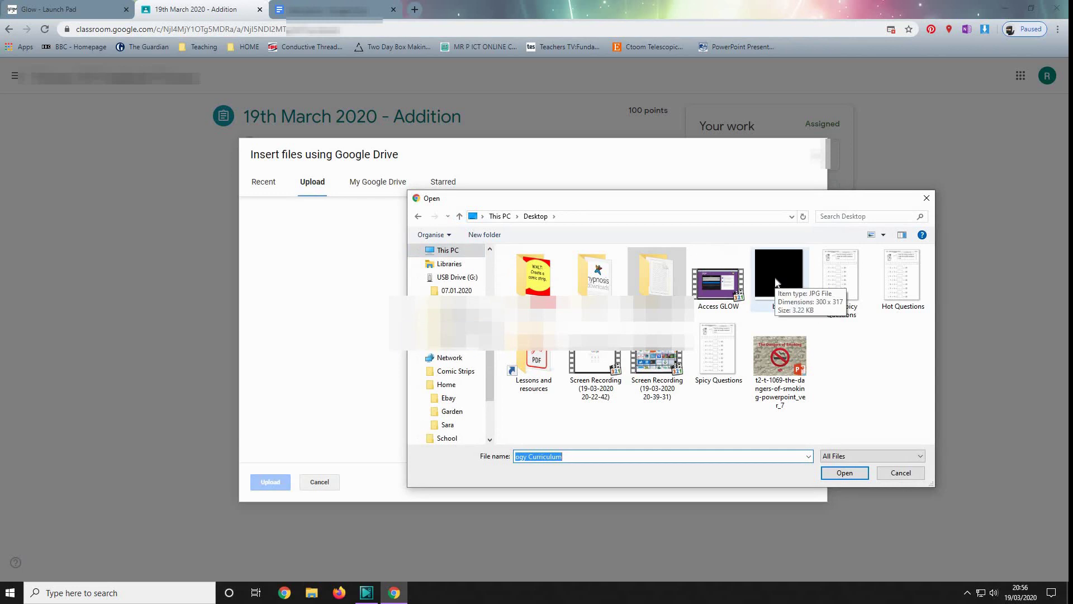
pyautogui.doubleClick(775, 279)
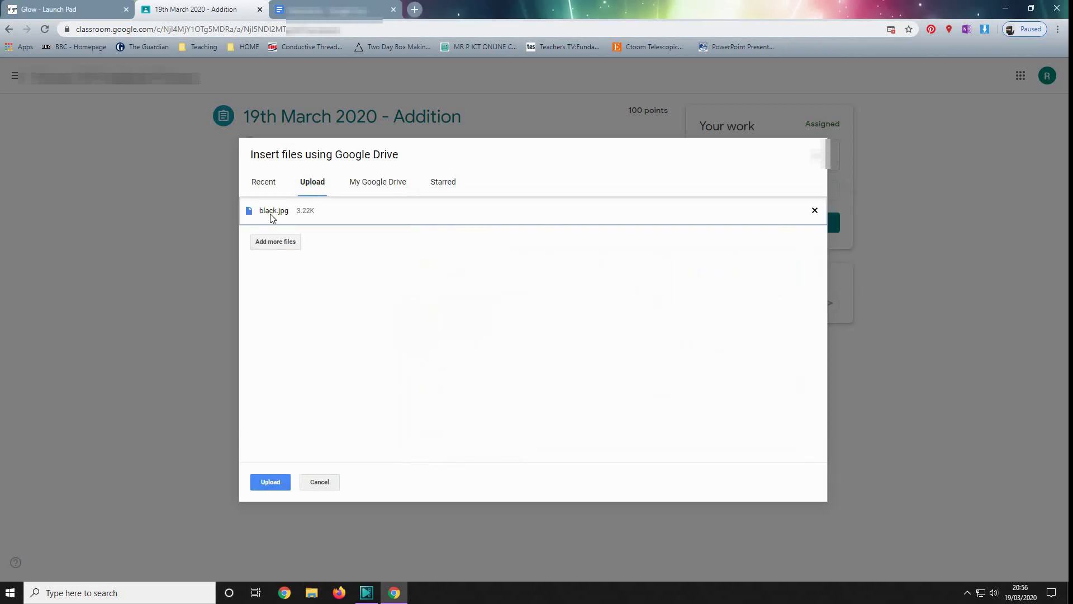
# Step: Upload black.jpg and hand in the assignment with its two attachments
pyautogui.click(270, 482)
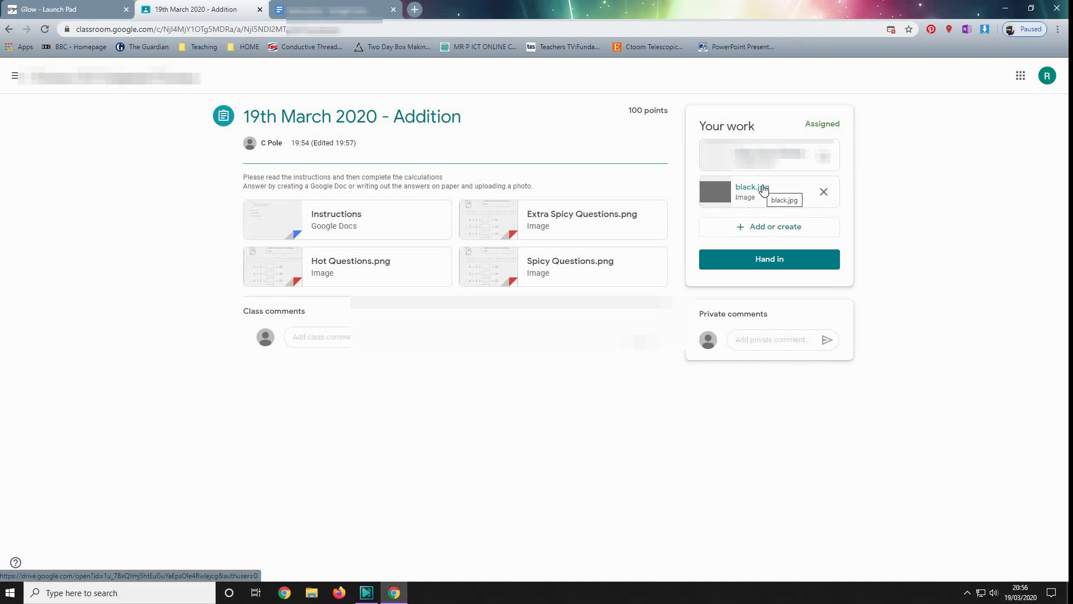
pyautogui.click(767, 262)
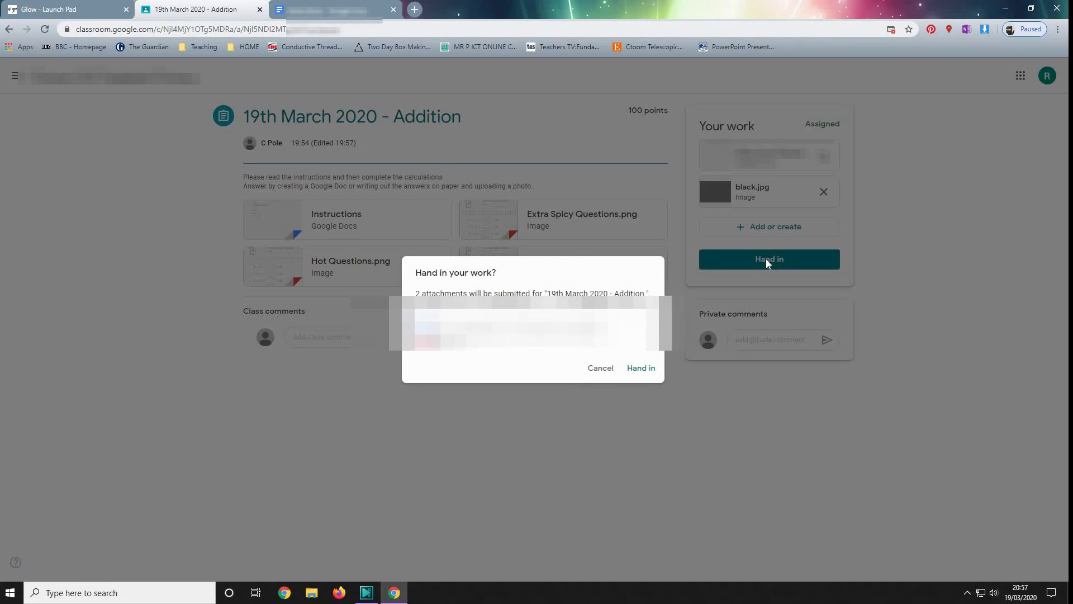